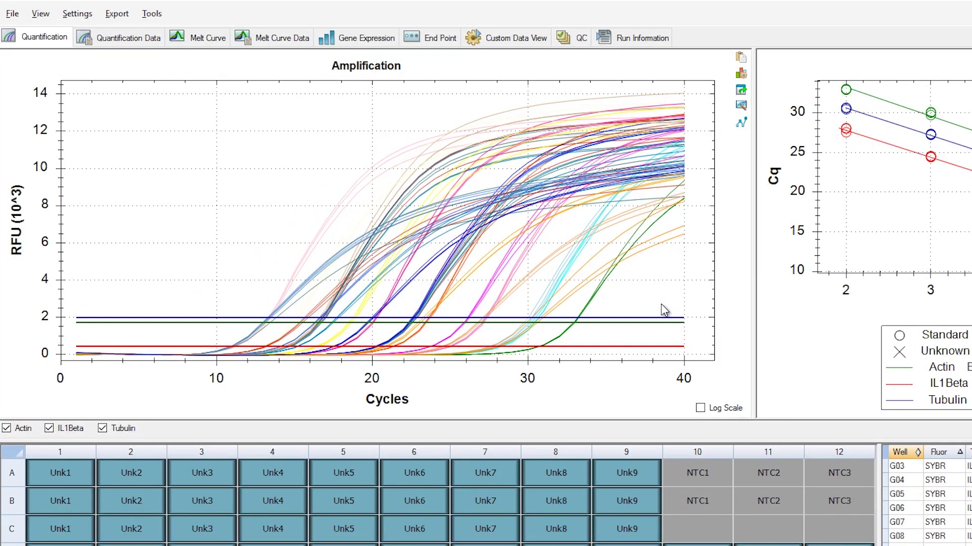
# Step: Put the amplification chart on a log RFU scale and highlight the curves of standard wells F01 and F02
pyautogui.click(701, 408)
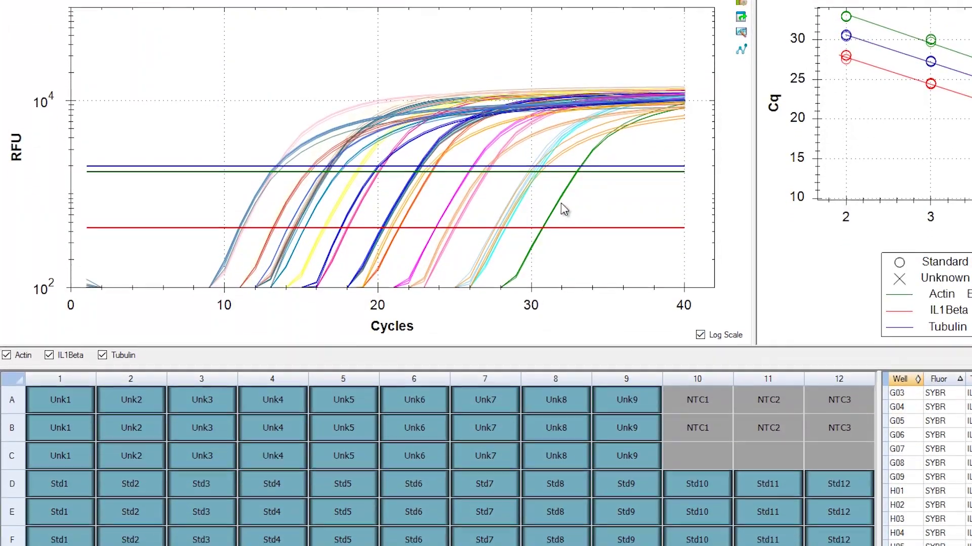
pyautogui.click(559, 204)
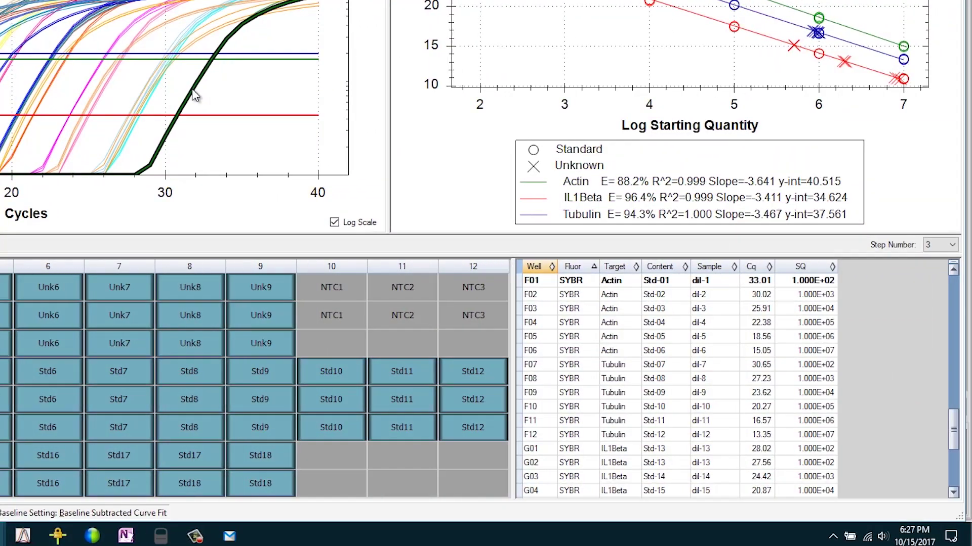
pyautogui.click(174, 93)
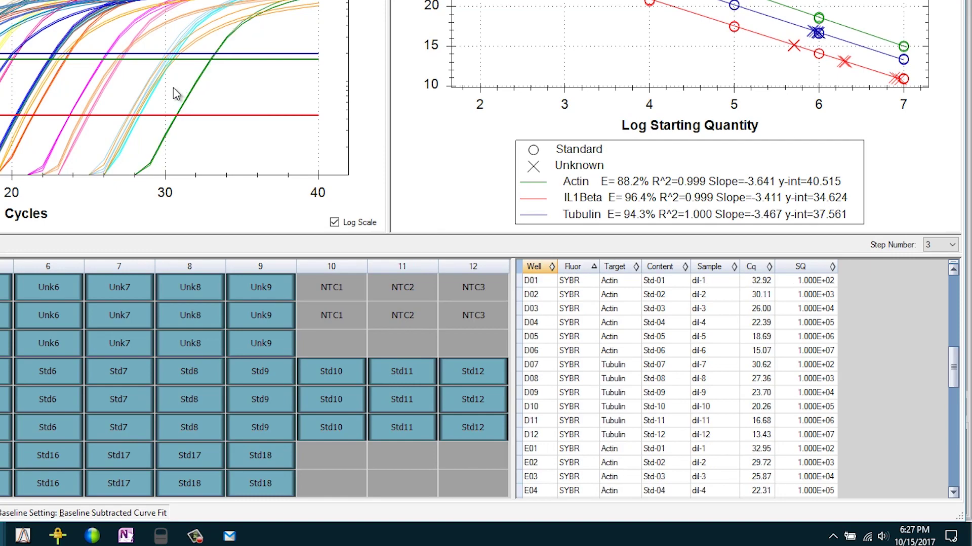
pyautogui.click(145, 97)
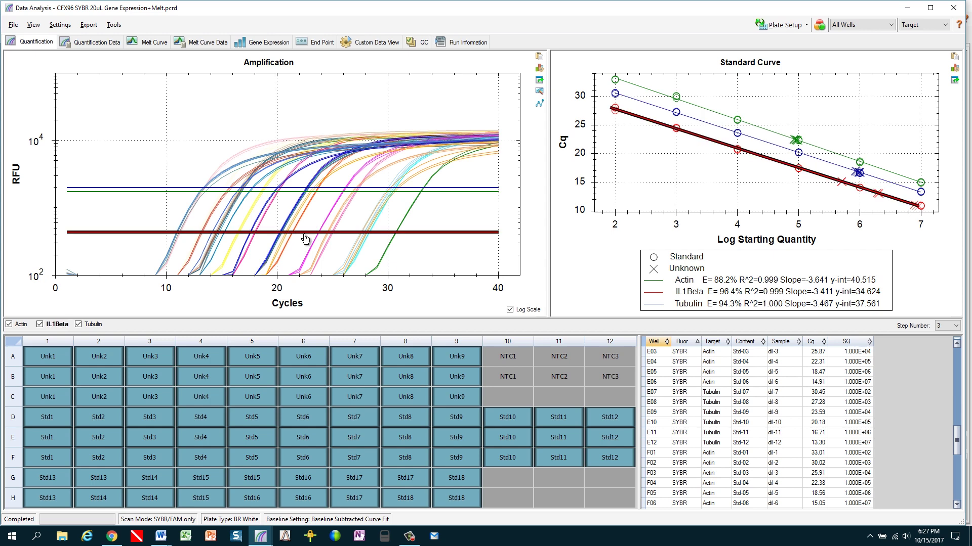
# Step: Drag the red IL1Beta threshold line slightly lower on the amplification chart
pyautogui.moveTo(305, 239); pyautogui.dragTo(308, 229)
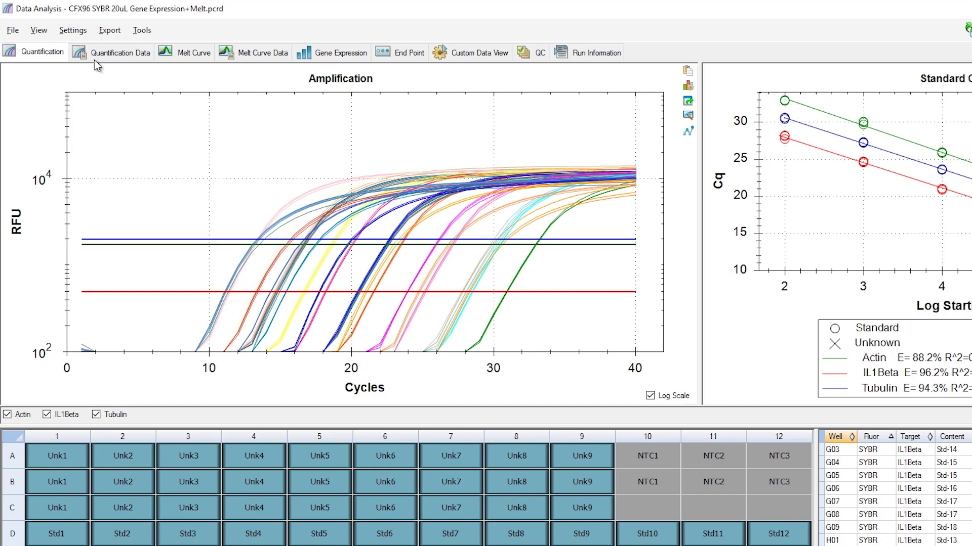
# Step: Browse Quantification Data, Melt Curve, Gene Expression, End Point, Custom, QC and Run Information views, ending on QC
pyautogui.click(94, 53)
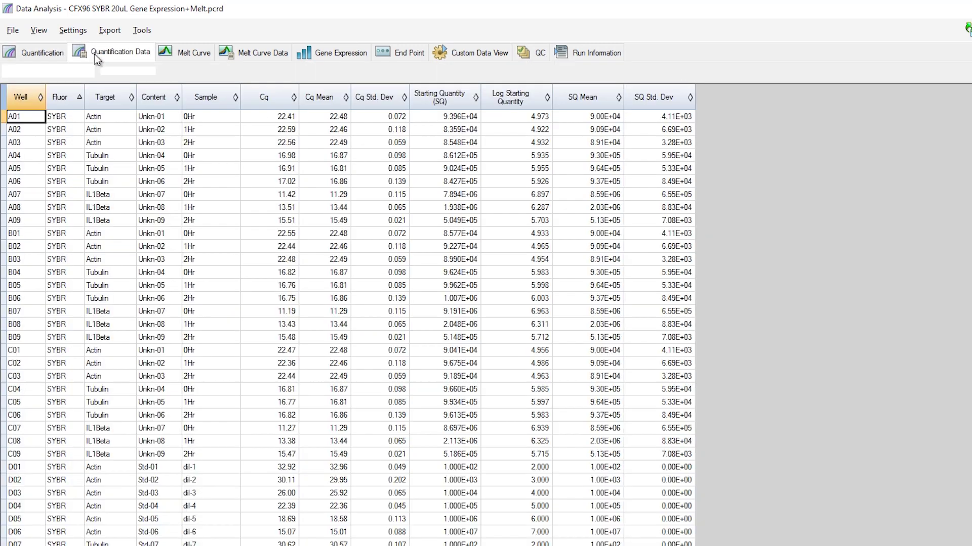
pyautogui.click(178, 52)
pyautogui.click(244, 54)
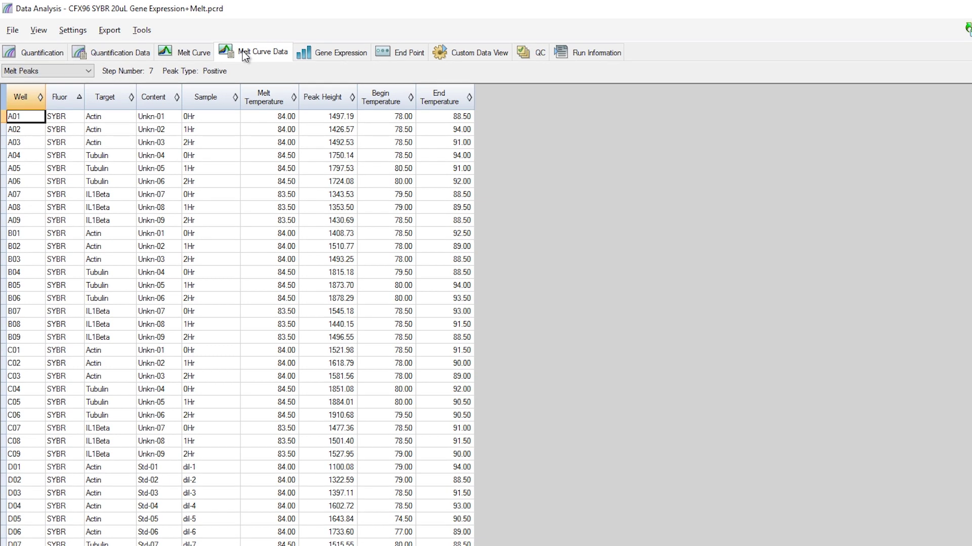
pyautogui.click(313, 50)
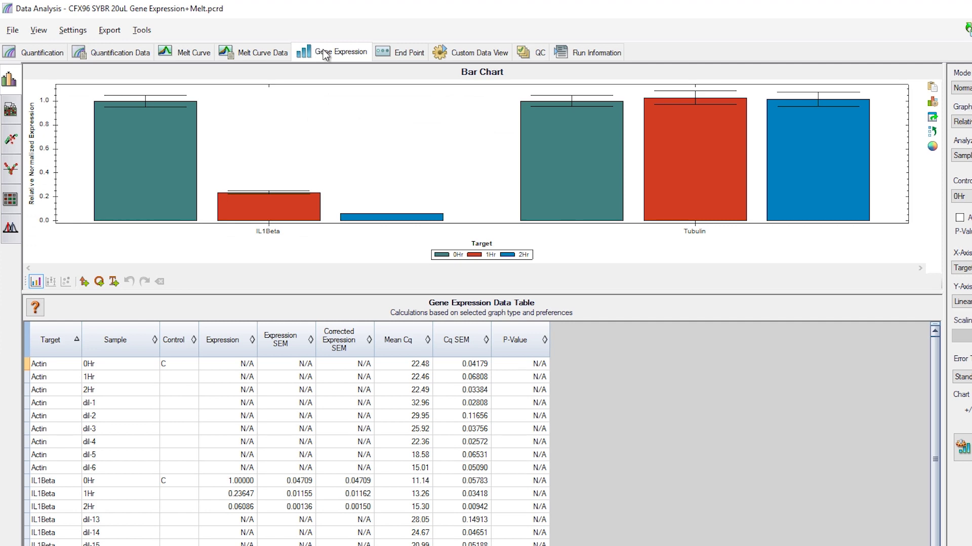
pyautogui.click(400, 53)
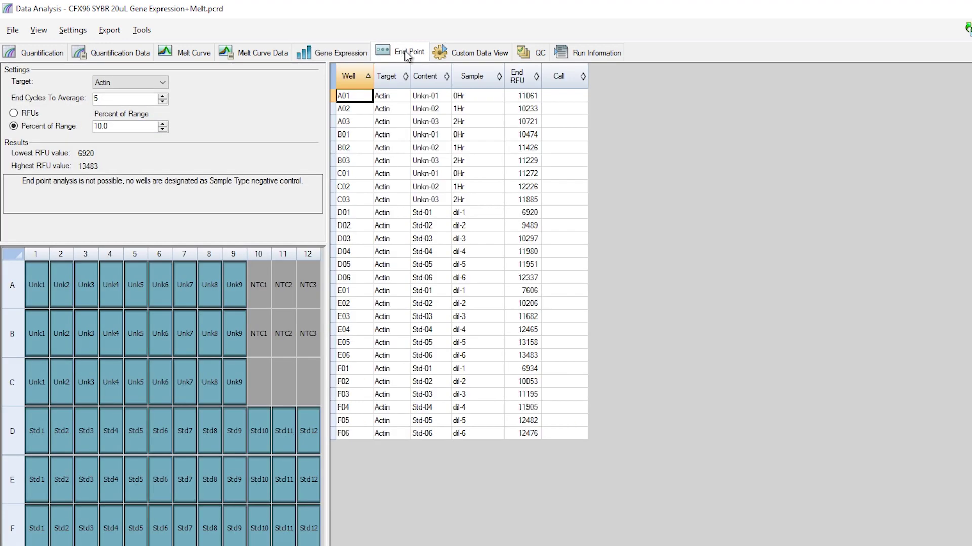
pyautogui.click(475, 53)
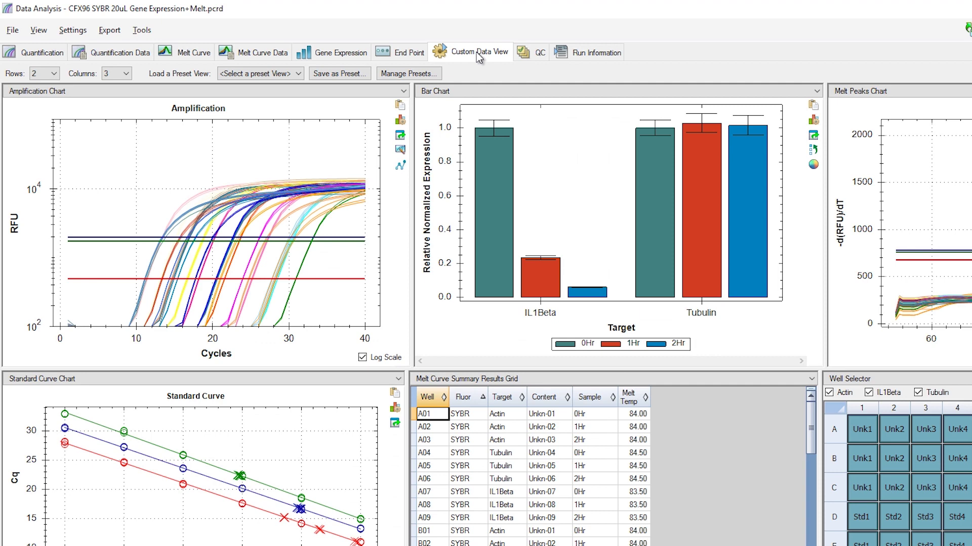
pyautogui.click(540, 53)
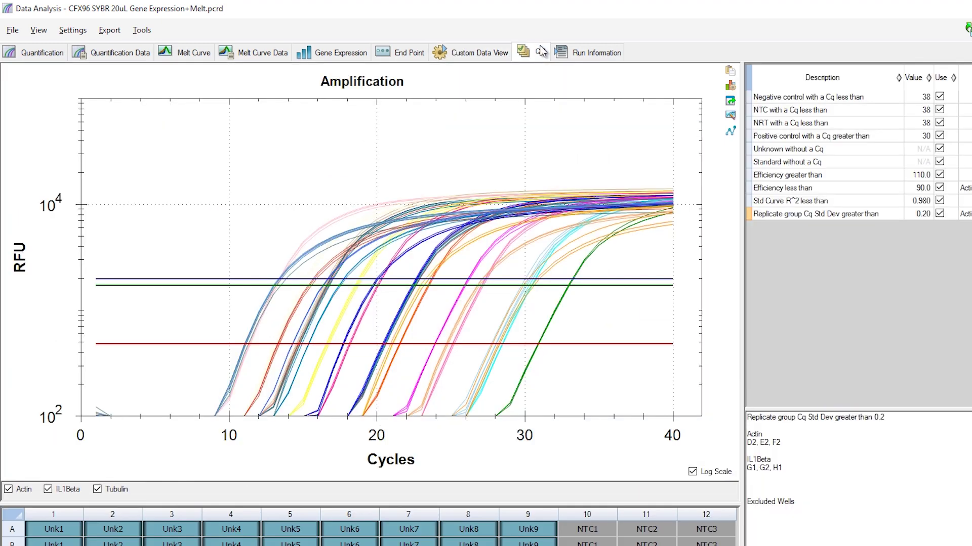
pyautogui.click(584, 55)
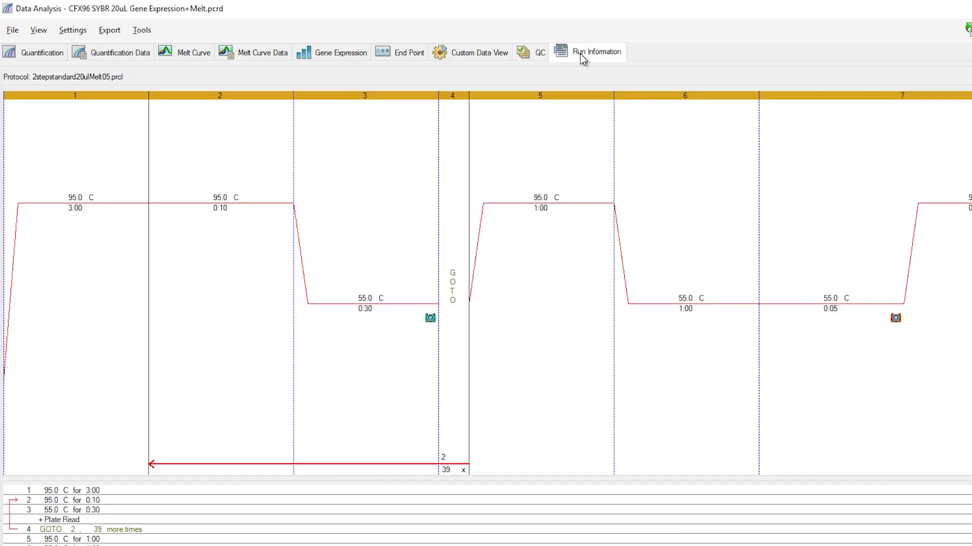
pyautogui.click(538, 53)
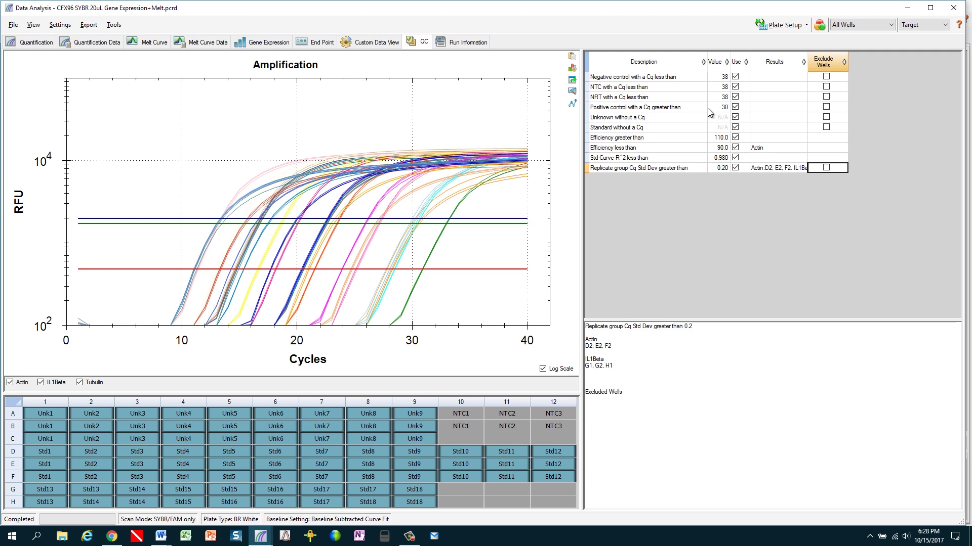
# Step: Check the efficiency rule, then list wells failing replicate Cq Std Dev above 0.2
pyautogui.click(667, 148)
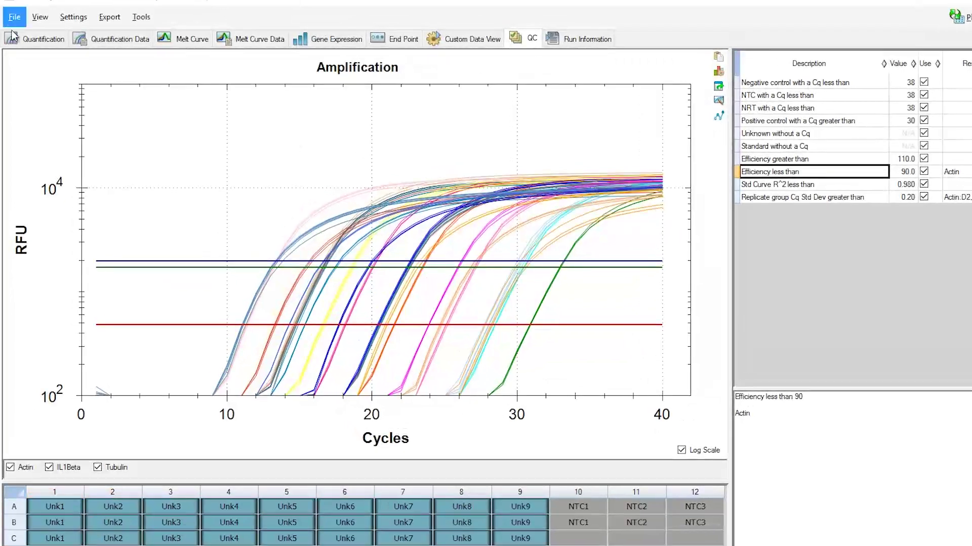
pyautogui.click(36, 41)
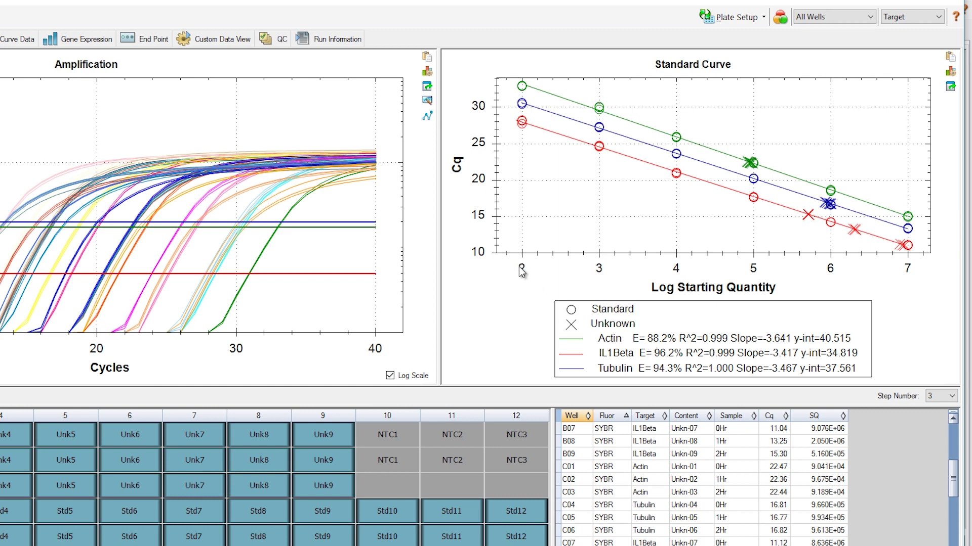
pyautogui.click(280, 39)
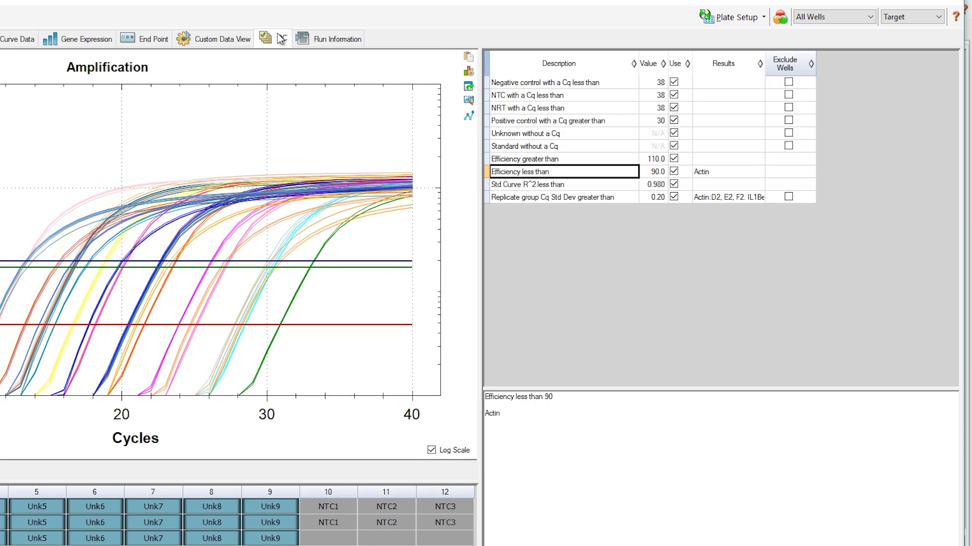
pyautogui.click(621, 198)
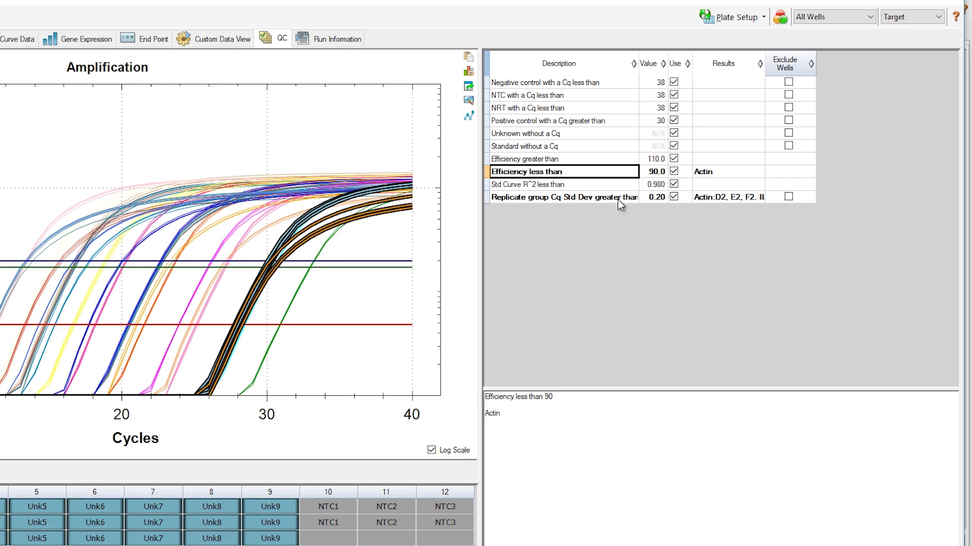
pyautogui.click(618, 199)
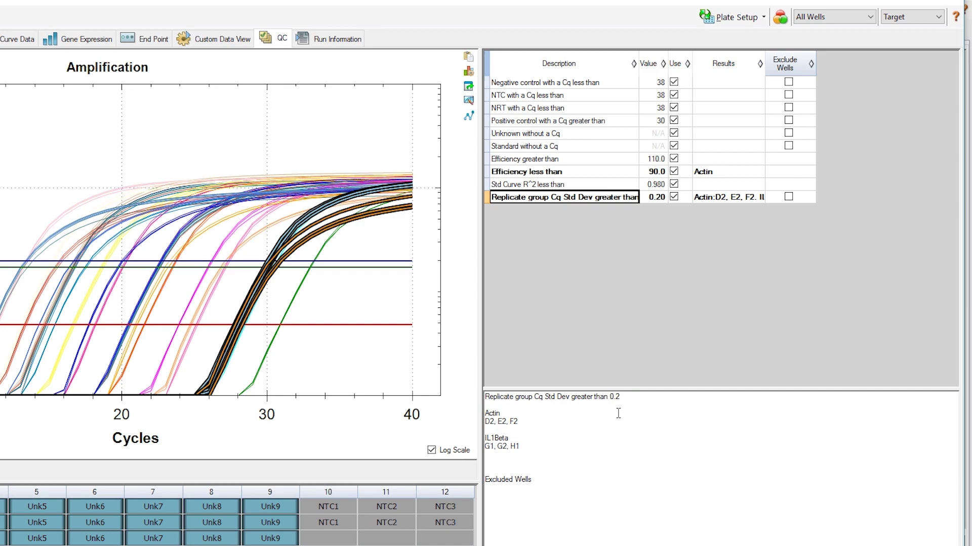
# Step: Exclude the replicate-outlier wells, re-include well D2, then switch to the cancer vs normal gene study
pyautogui.click(788, 197)
pyautogui.click(787, 198)
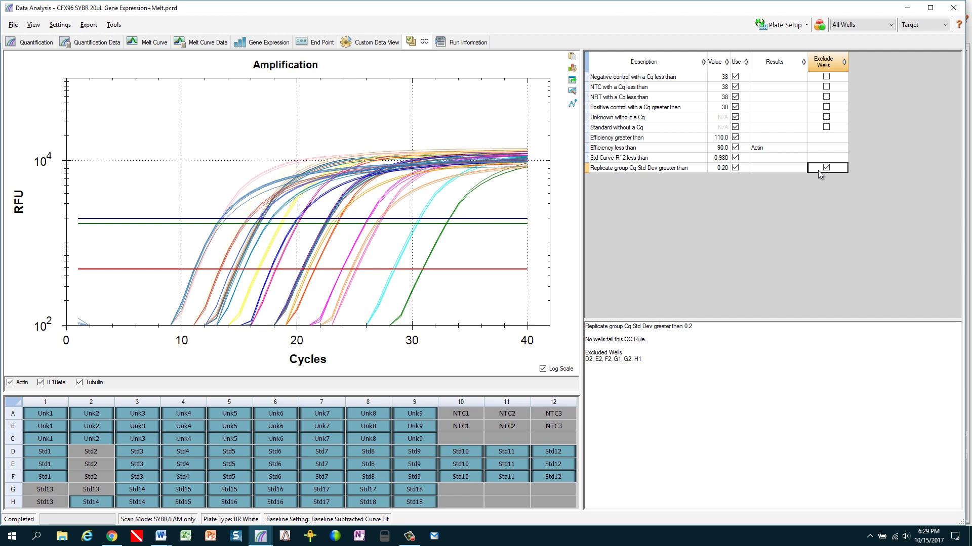
pyautogui.rightClick(96, 450)
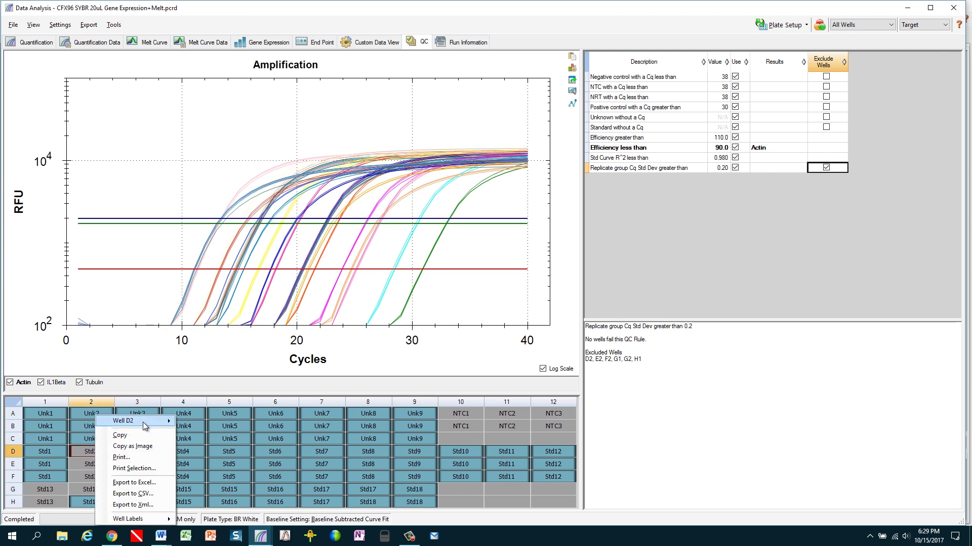
pyautogui.moveTo(148, 424)
pyautogui.click(205, 423)
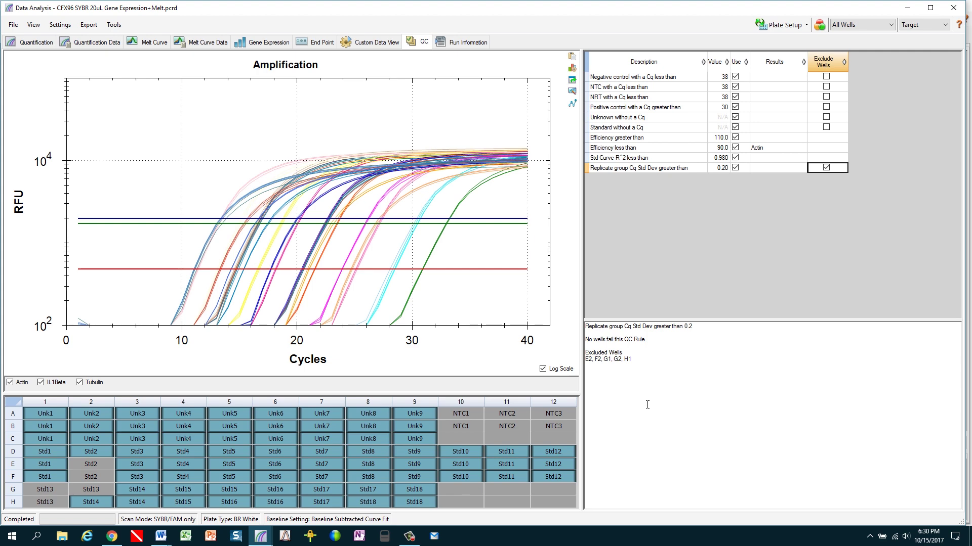
pyautogui.hotkey('alt', 'Tab')
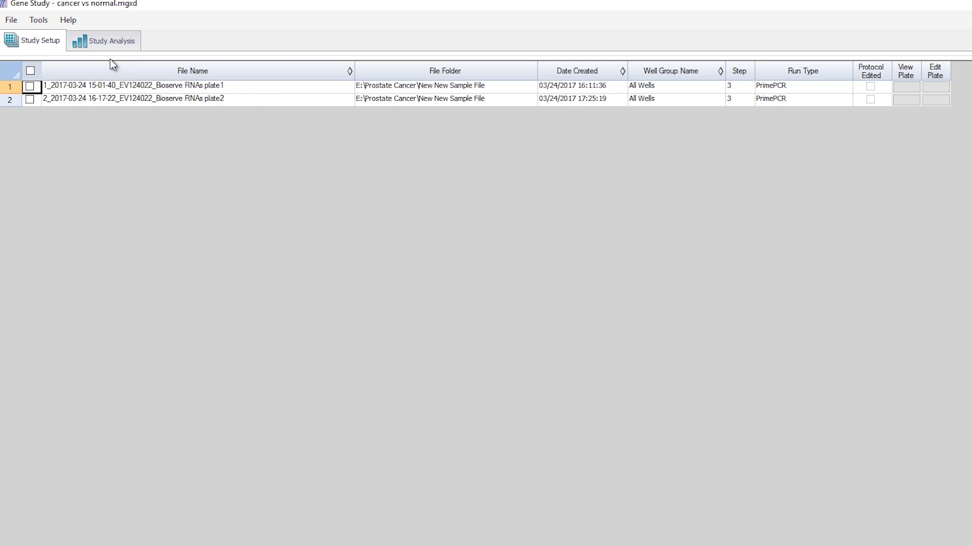
# Step: Show the Study Analysis with the Cancer versus Normal bar chart and gene expression data table
pyautogui.click(97, 44)
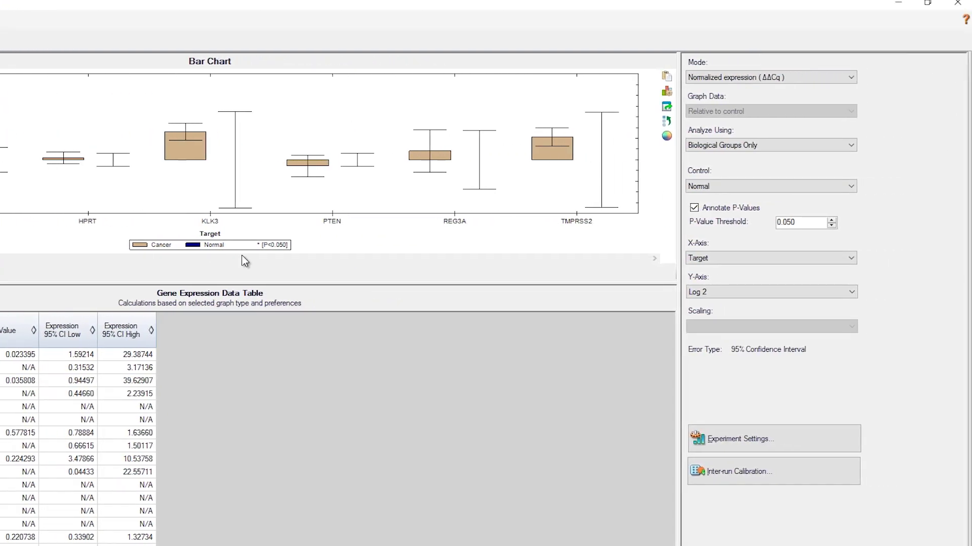
pyautogui.click(852, 78)
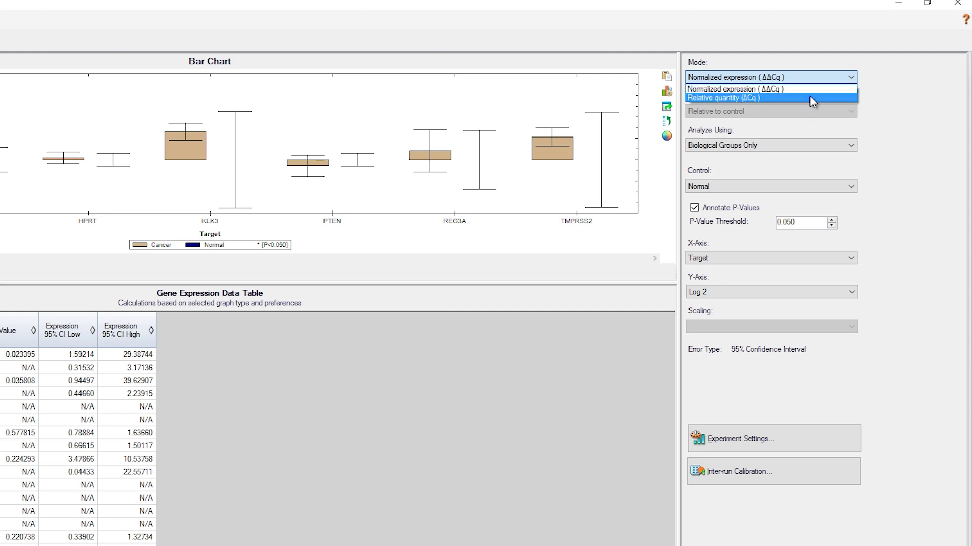
pyautogui.click(897, 135)
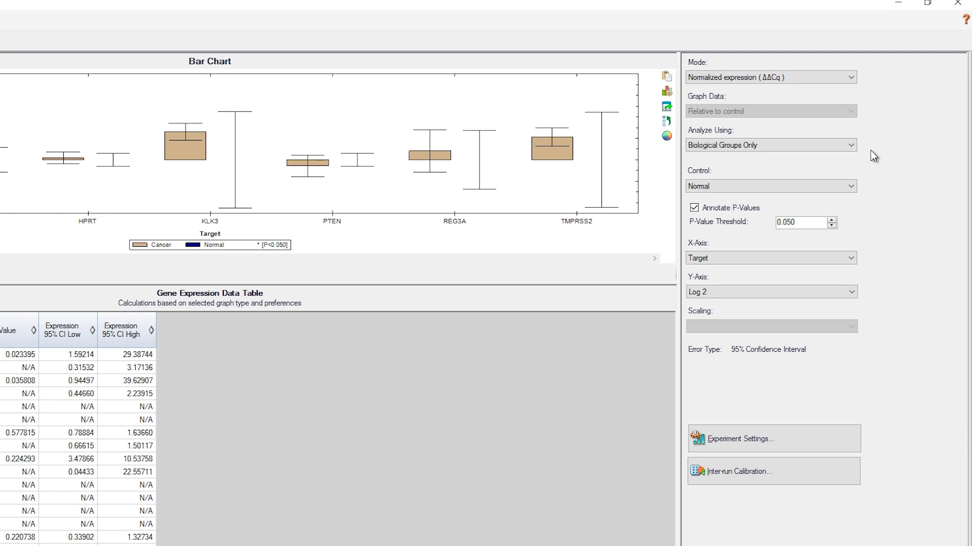
pyautogui.click(817, 147)
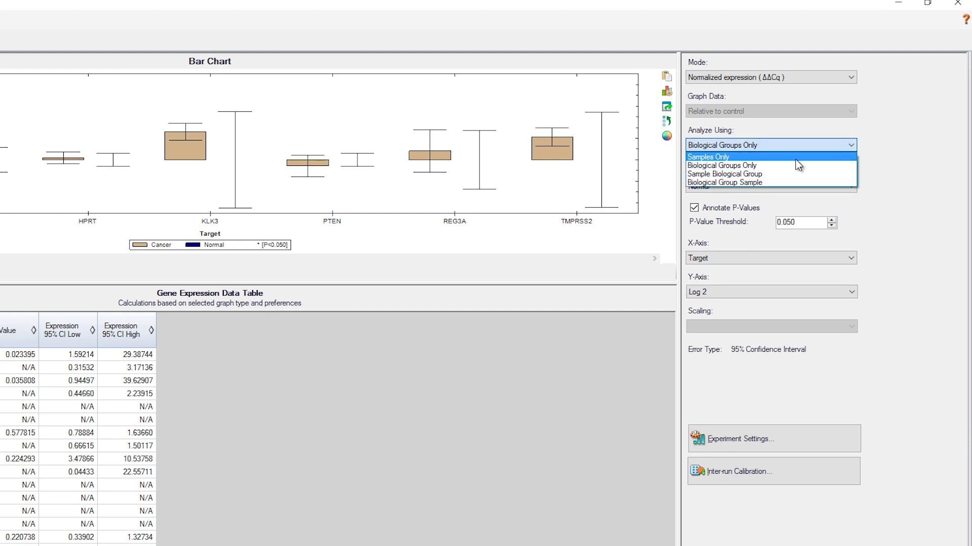
pyautogui.click(795, 158)
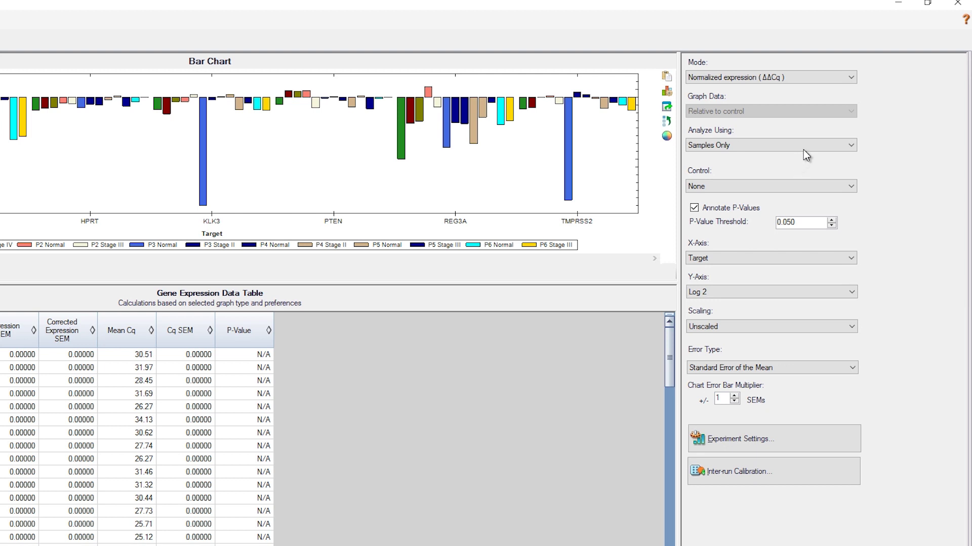
pyautogui.click(803, 148)
pyautogui.click(795, 161)
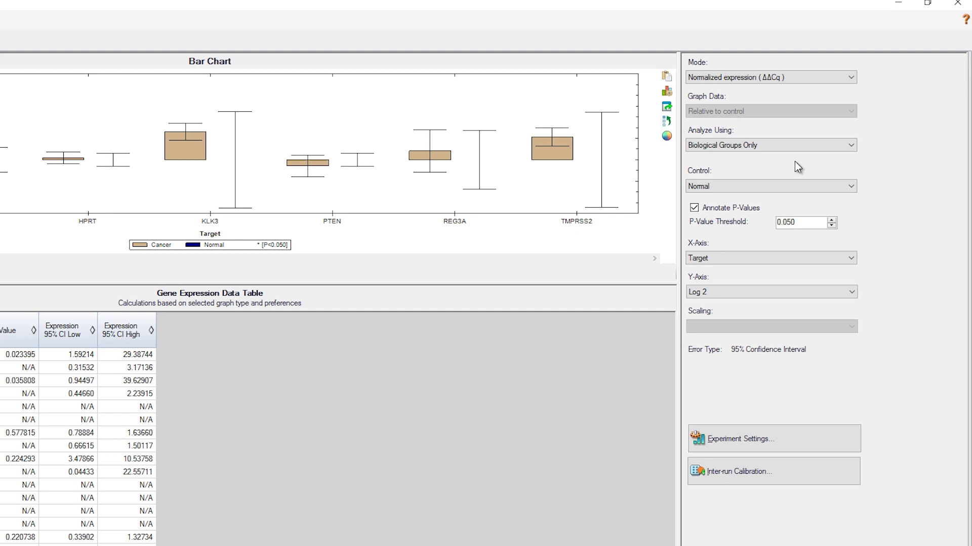
pyautogui.click(798, 187)
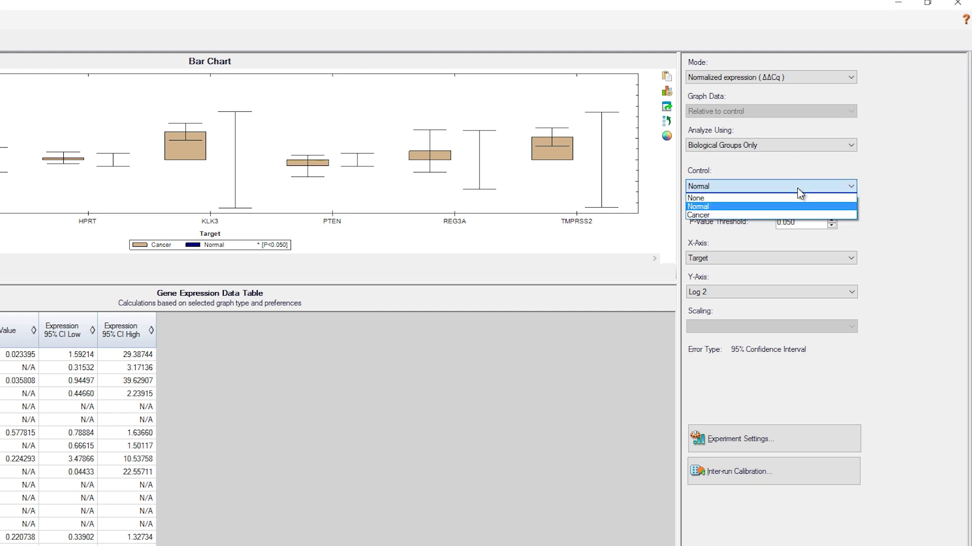
pyautogui.click(773, 198)
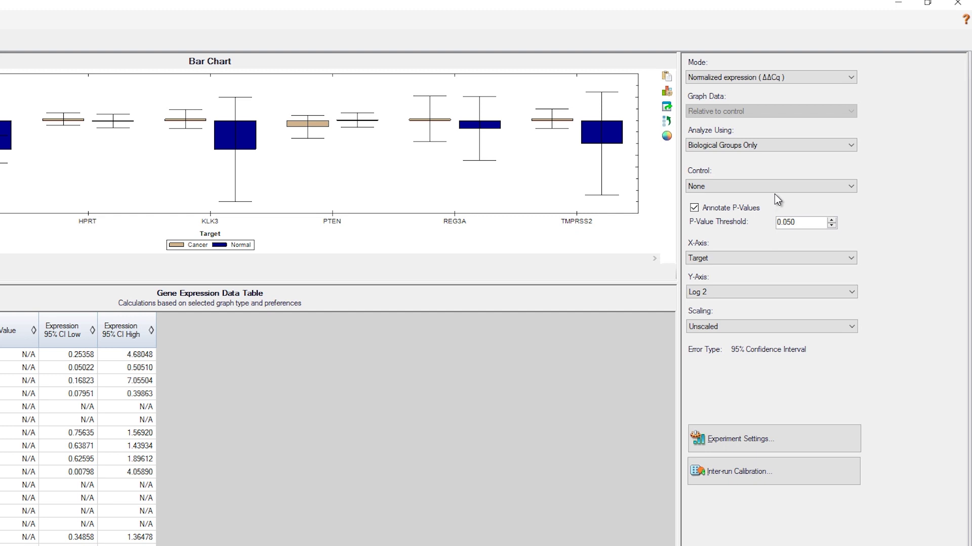
pyautogui.click(778, 187)
pyautogui.click(765, 217)
pyautogui.click(769, 191)
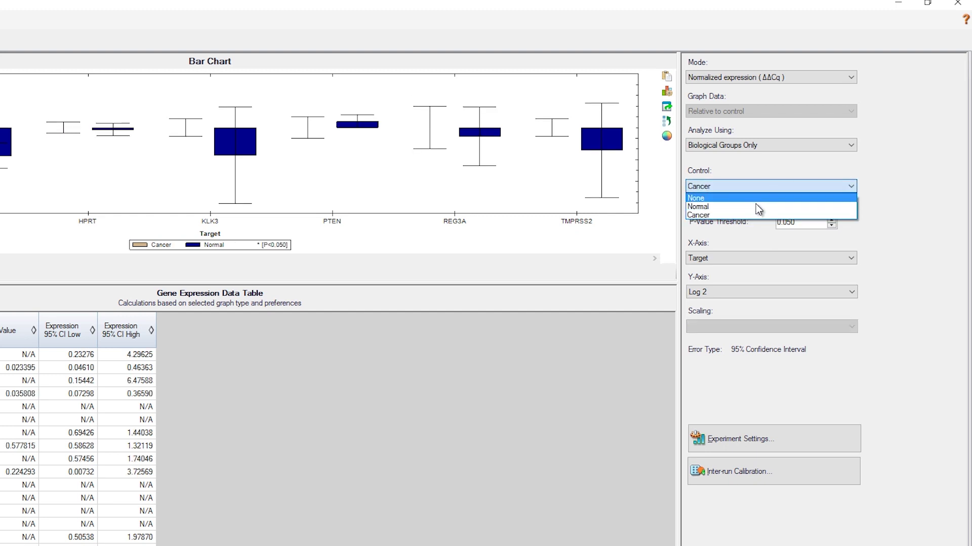
pyautogui.click(755, 205)
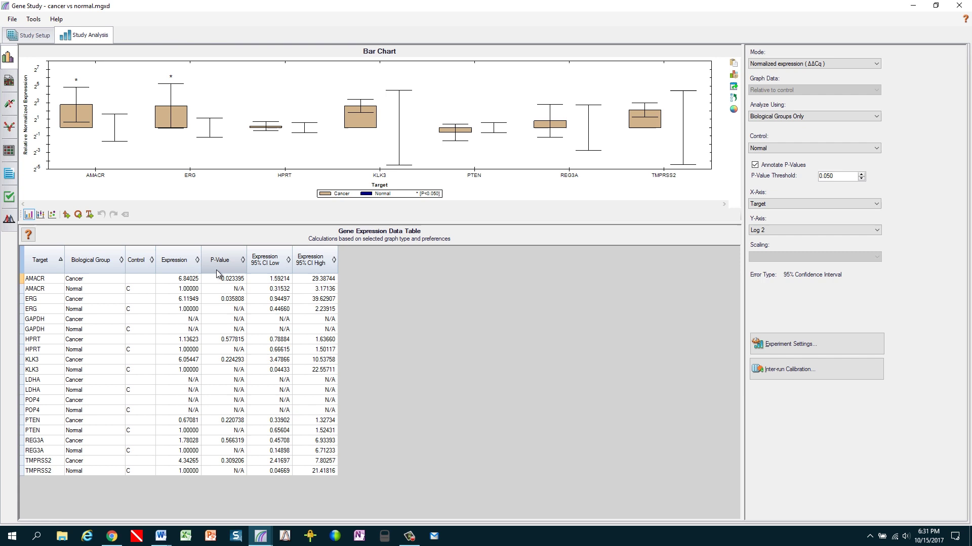
pyautogui.click(216, 269)
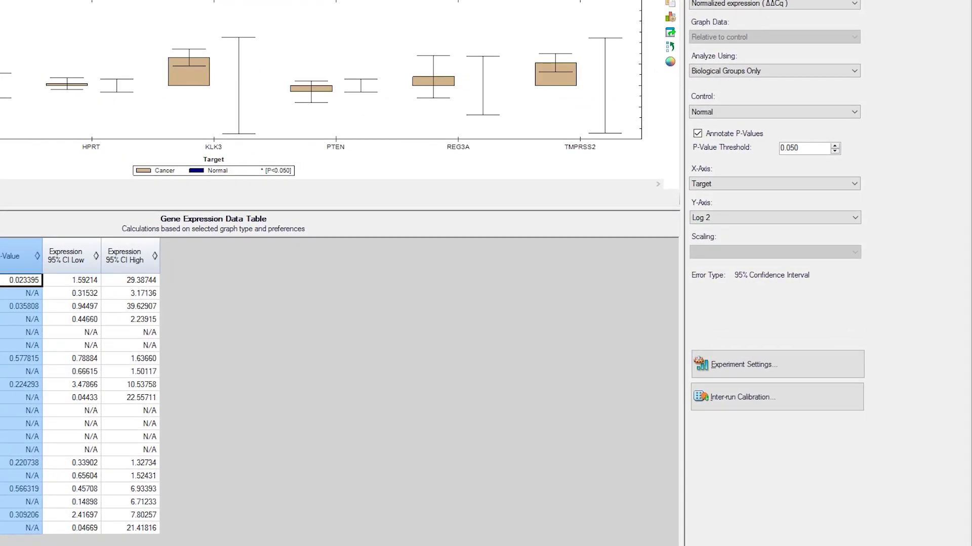
pyautogui.click(745, 361)
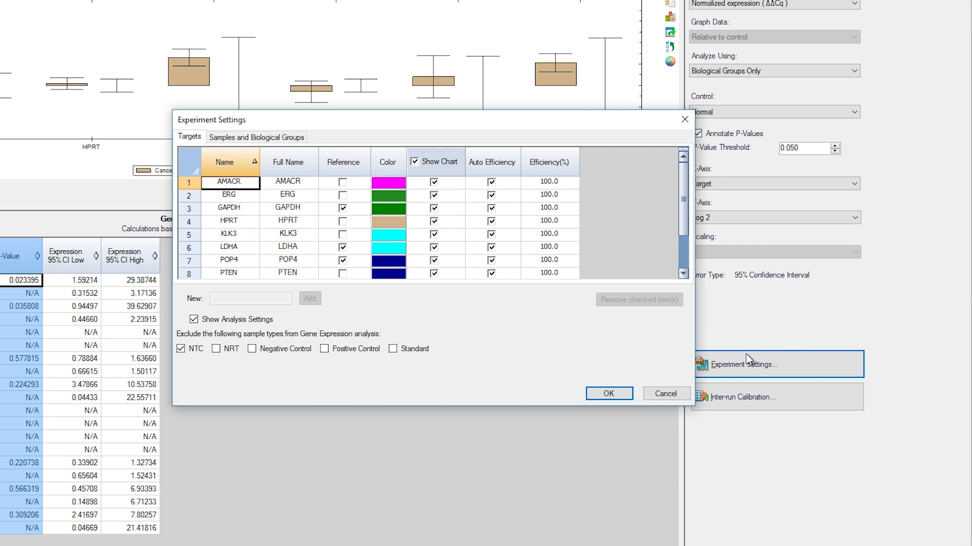
pyautogui.doubleClick(560, 181)
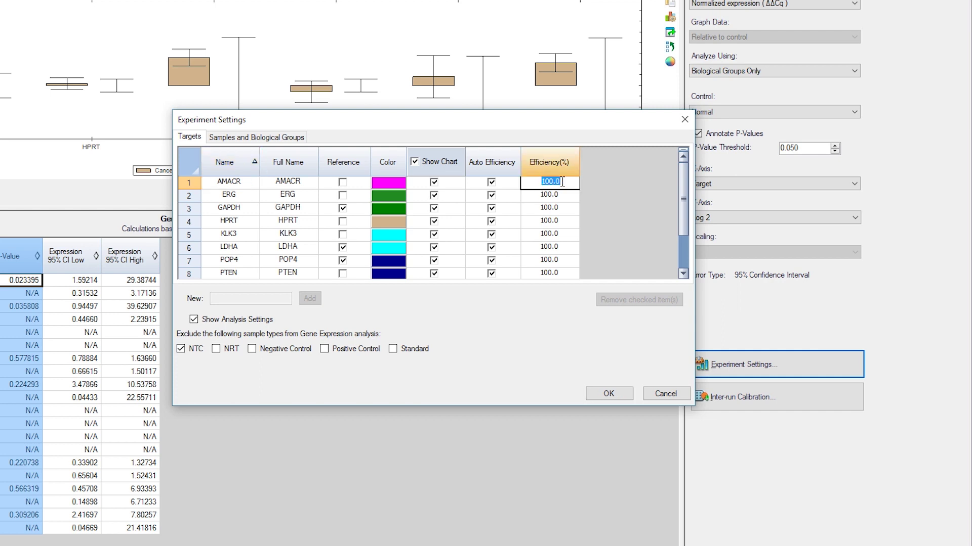
pyautogui.write('95.0')
pyautogui.press('Return')
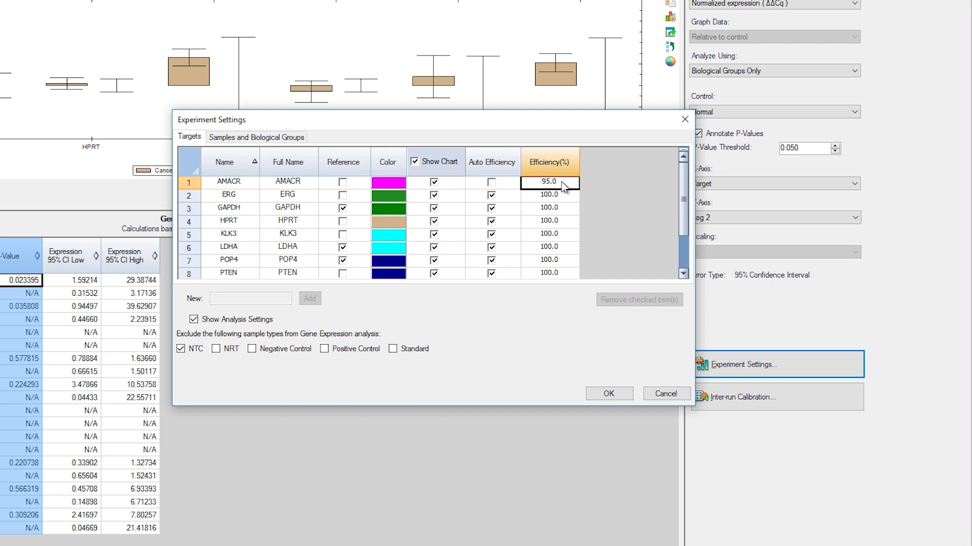
pyautogui.click(491, 185)
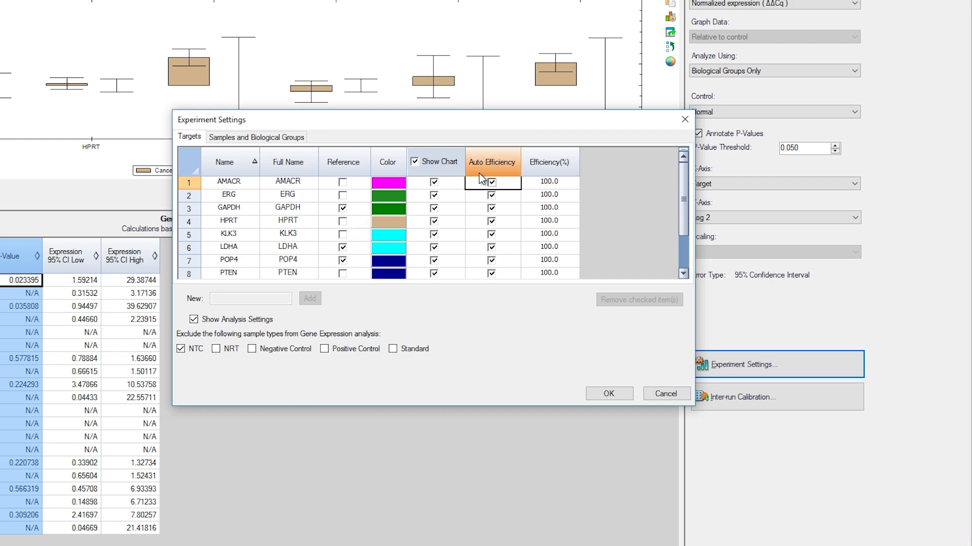
pyautogui.click(434, 184)
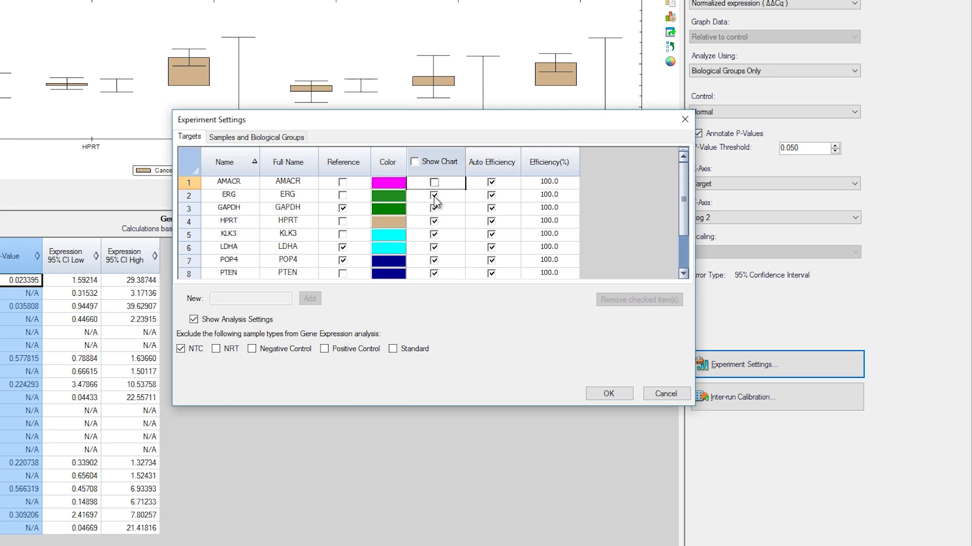
pyautogui.click(433, 196)
pyautogui.click(609, 394)
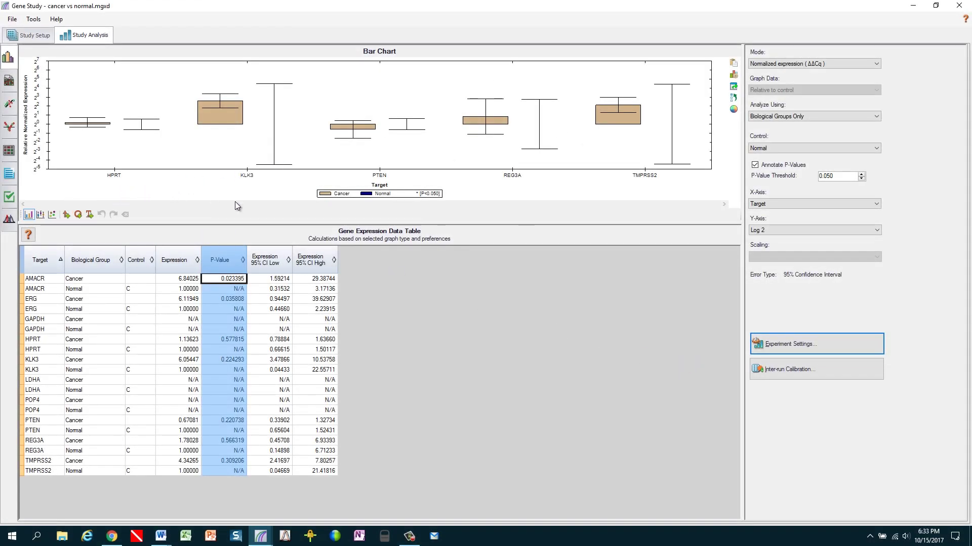
pyautogui.click(789, 344)
pyautogui.click(550, 202)
pyautogui.click(550, 212)
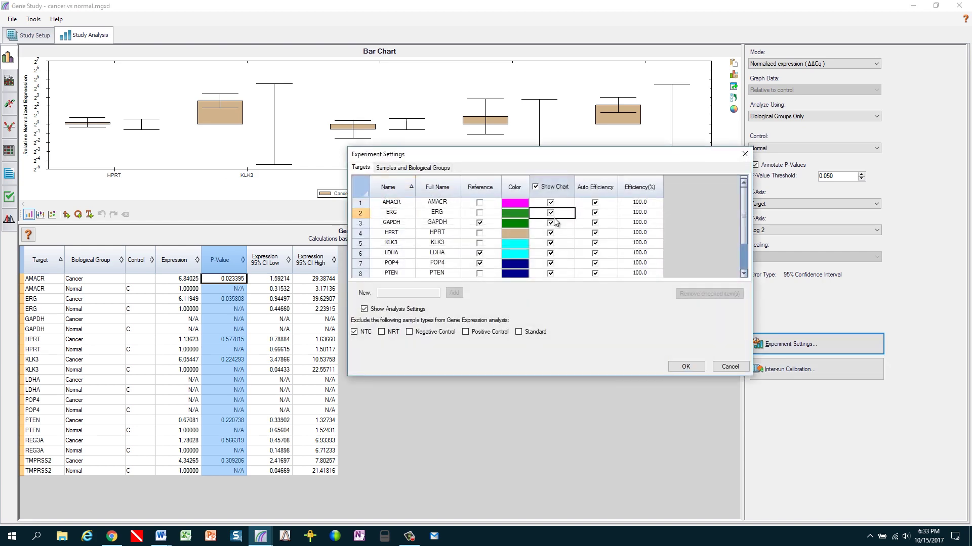
pyautogui.click(696, 370)
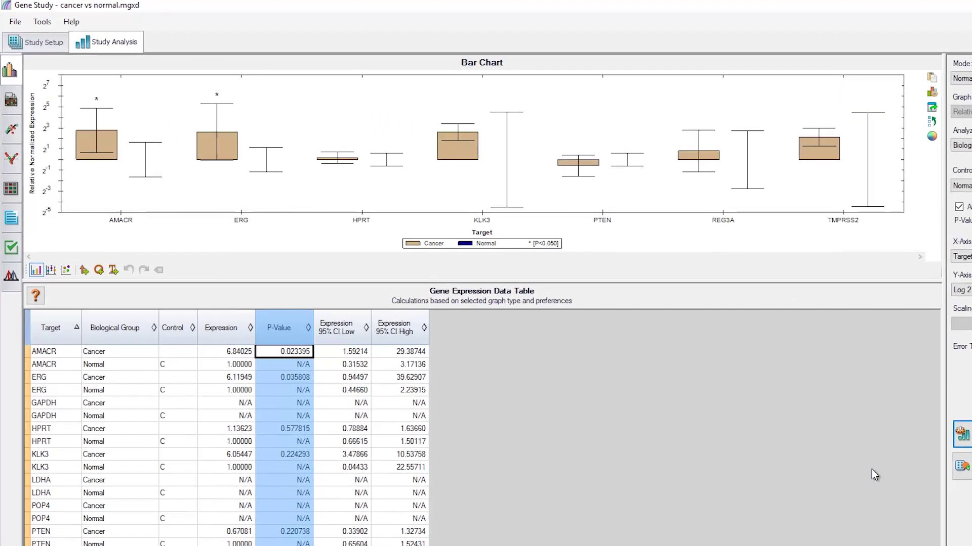
pyautogui.moveTo(184, 85); pyautogui.dragTo(310, 205)
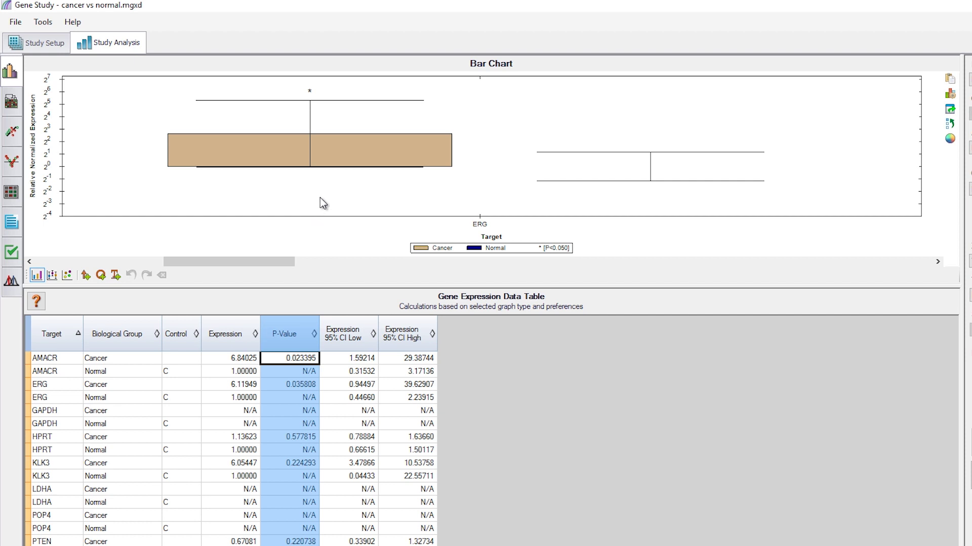
pyautogui.rightClick(320, 198)
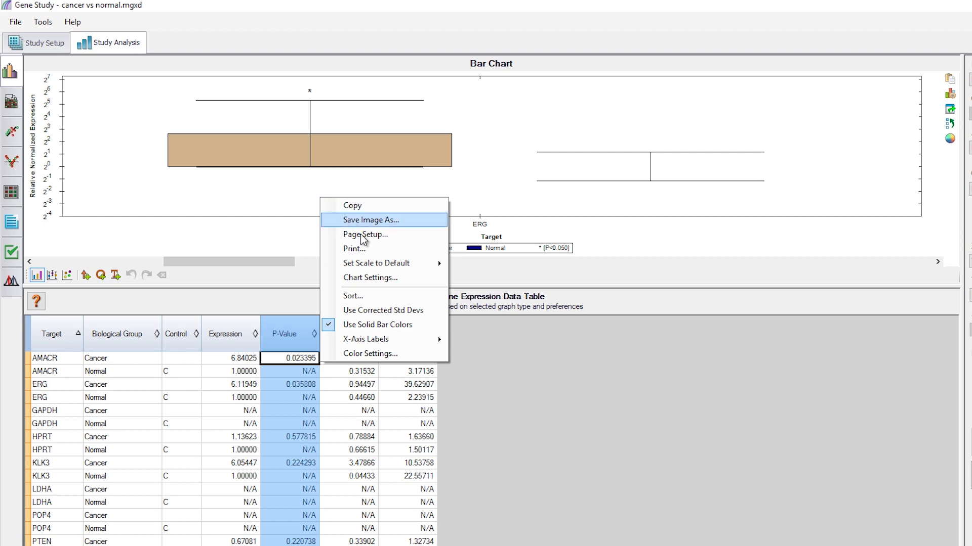
pyautogui.moveTo(386, 265)
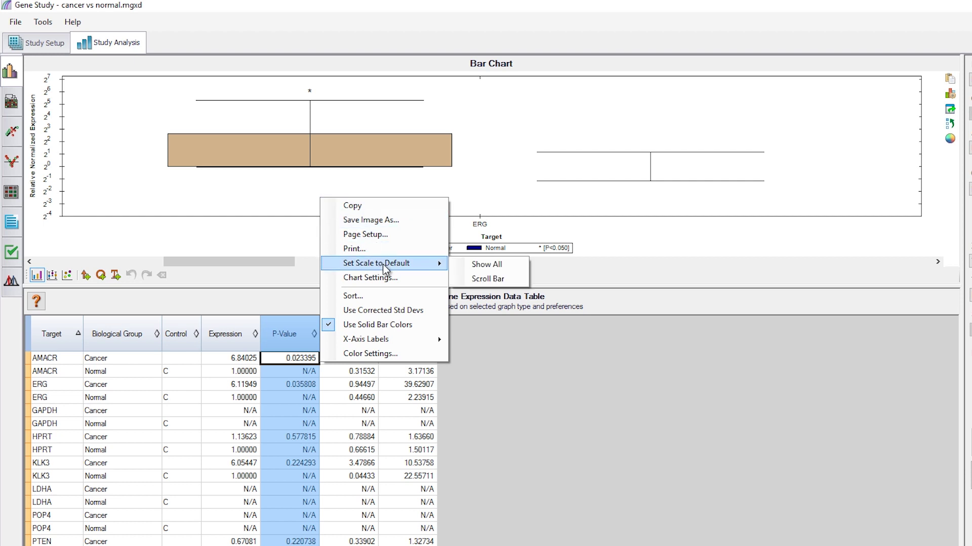
pyautogui.click(494, 267)
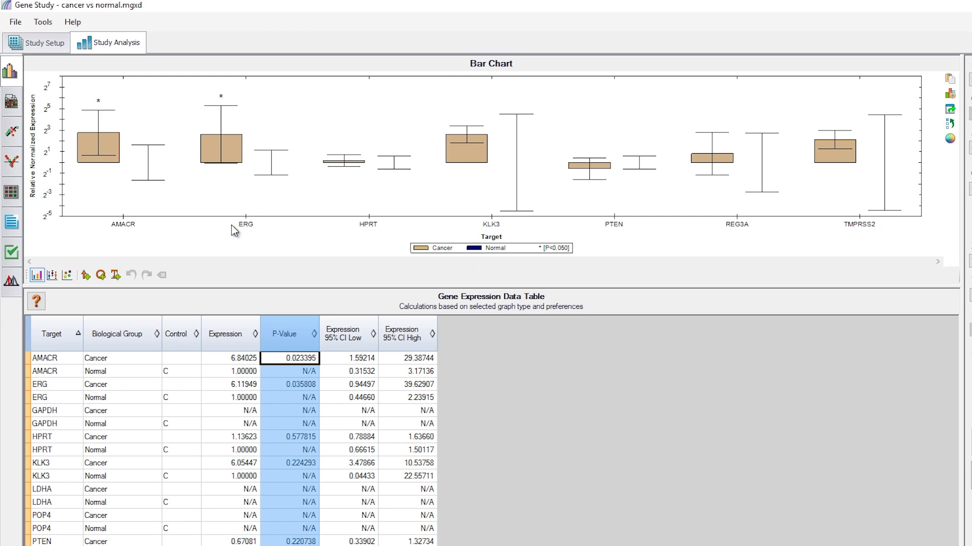
# Step: Try the box-and-whisker and dot plot chart views of the expression data
pyautogui.click(52, 276)
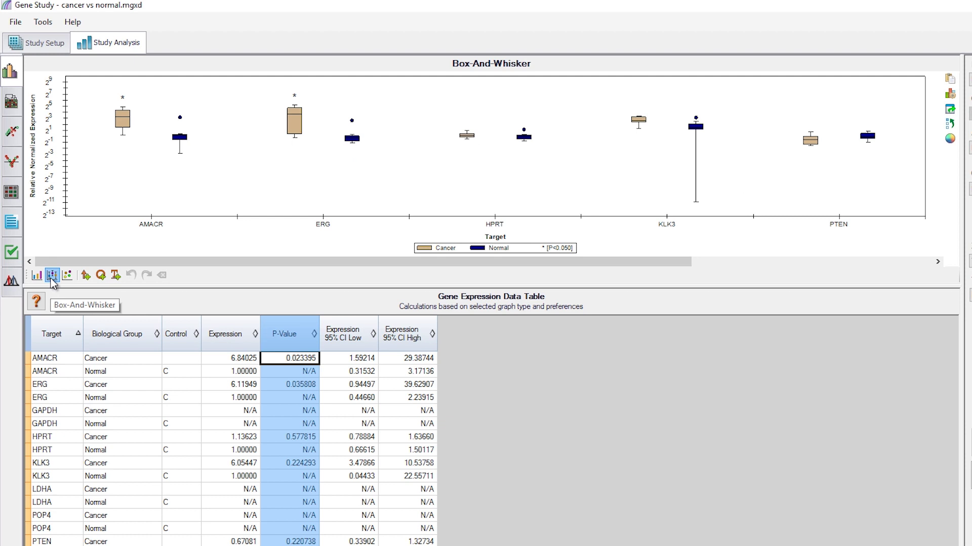
pyautogui.moveTo(182, 122)
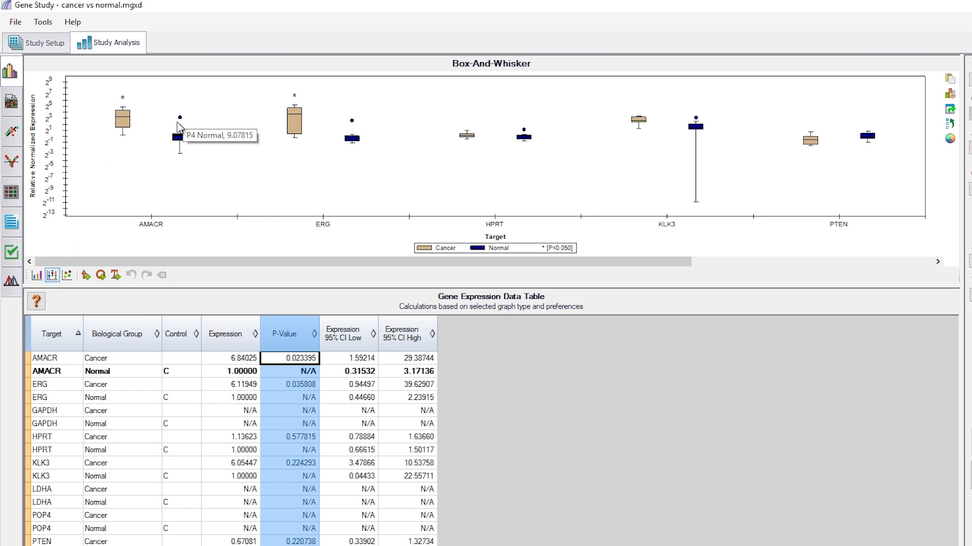
pyautogui.click(68, 276)
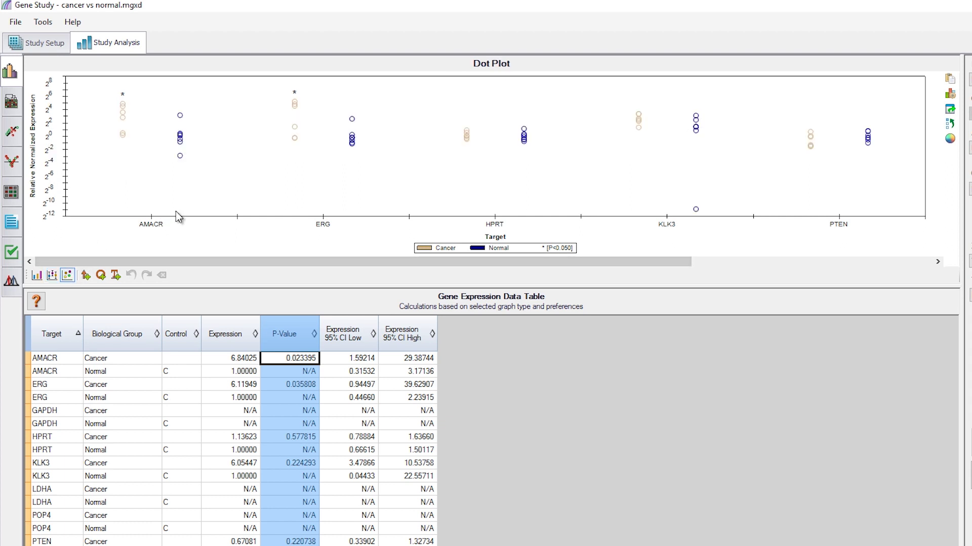
pyautogui.moveTo(183, 187)
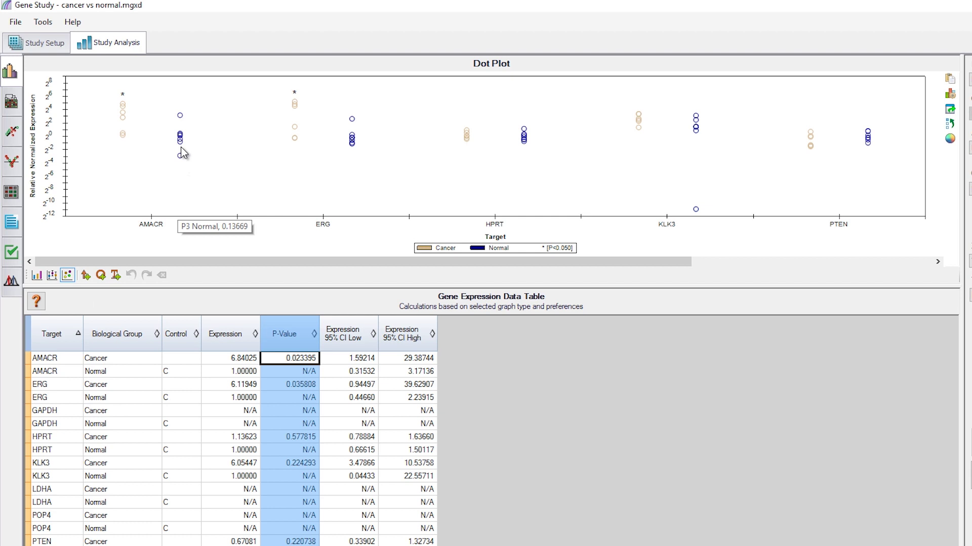
pyautogui.moveTo(182, 147)
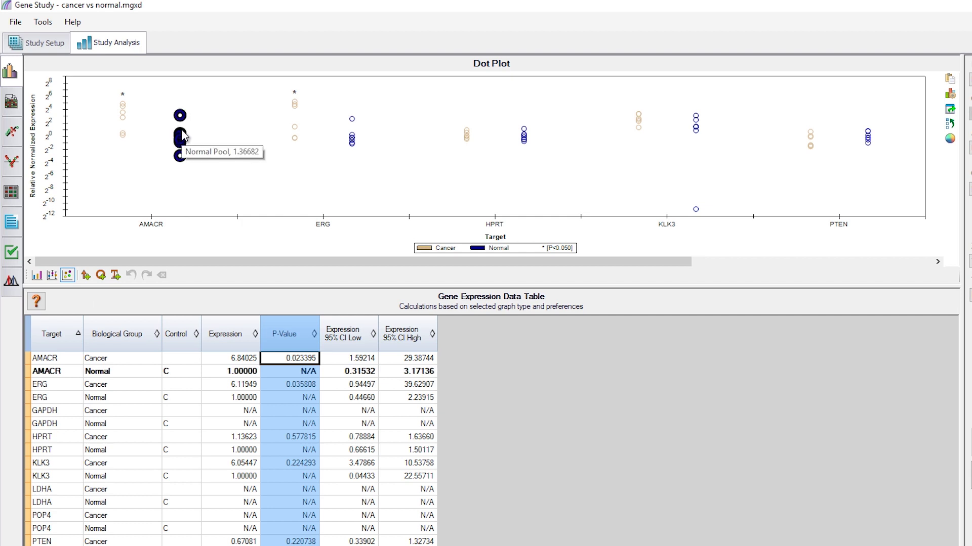
# Step: Switch to the clustergram heat map and inspect the TMPRSS2 / P3 Normal cell
pyautogui.click(11, 103)
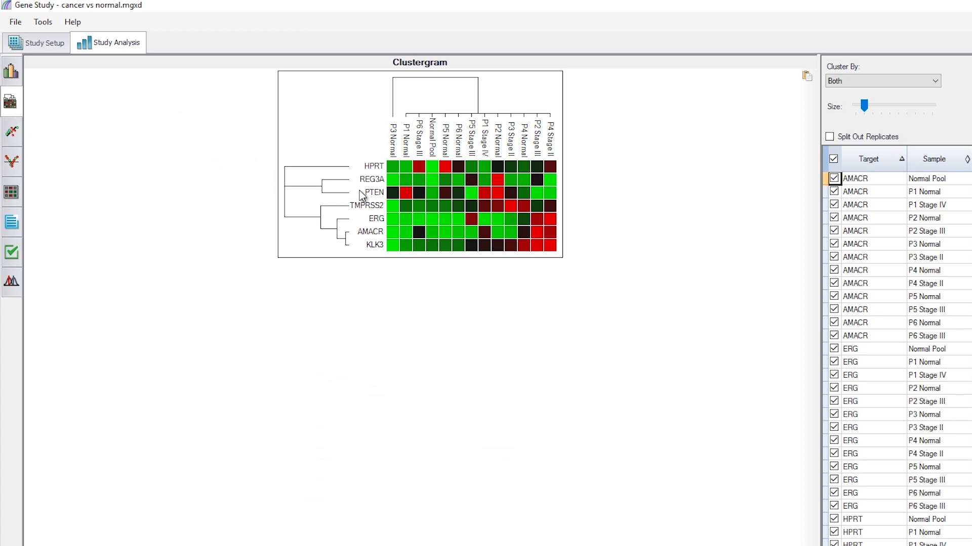
pyautogui.click(390, 208)
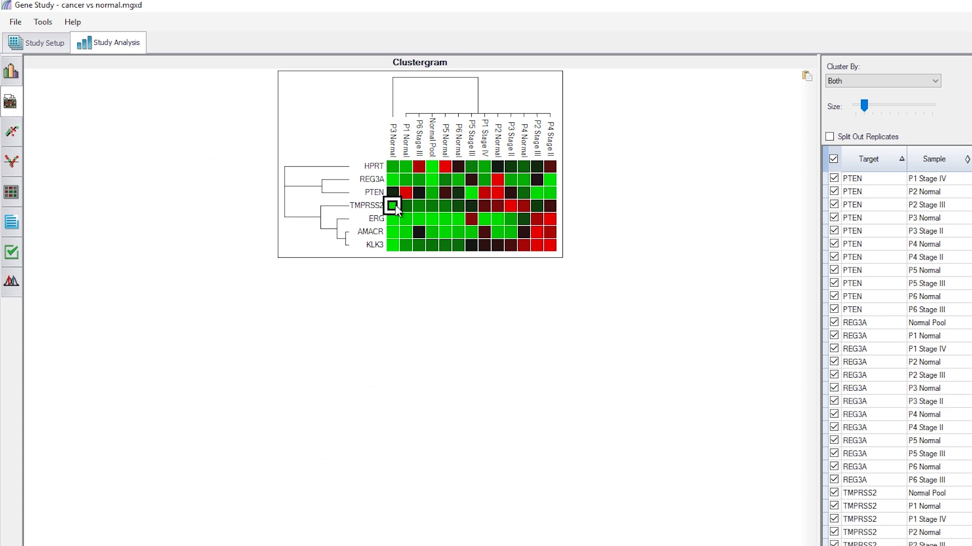
pyautogui.moveTo(546, 227)
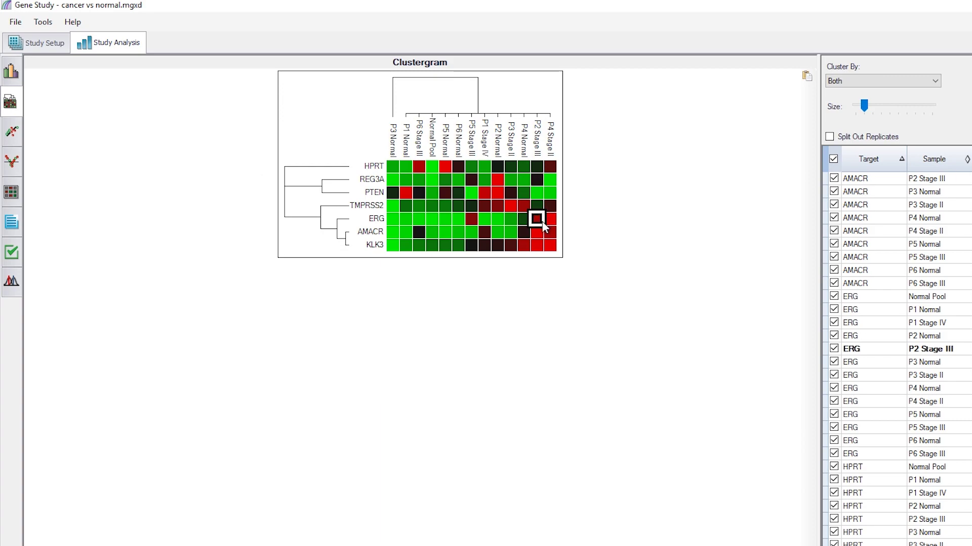
# Step: Show the scatter plot, then the Cancer vs Normal volcano plot with 4.00 fold-change and 0.050 p-value thresholds
pyautogui.click(5, 134)
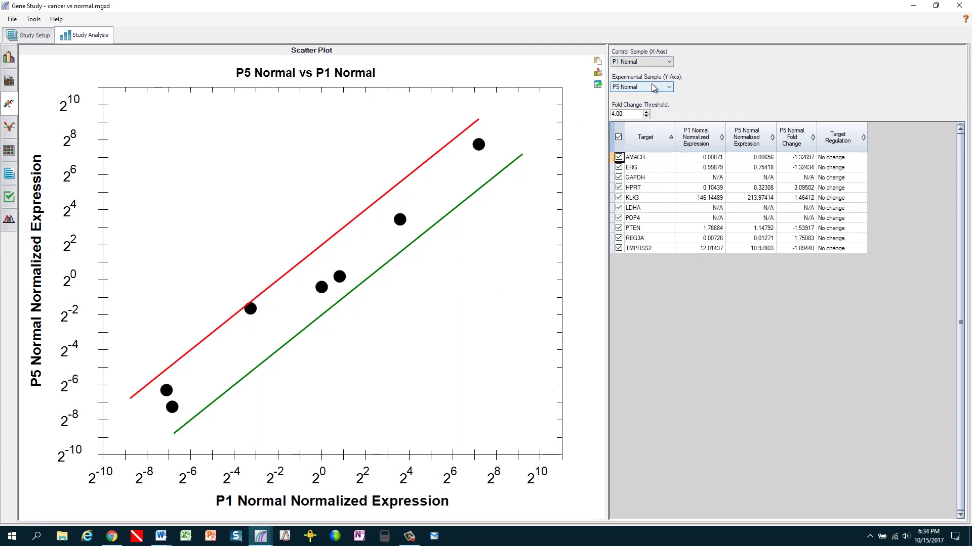
pyautogui.click(15, 132)
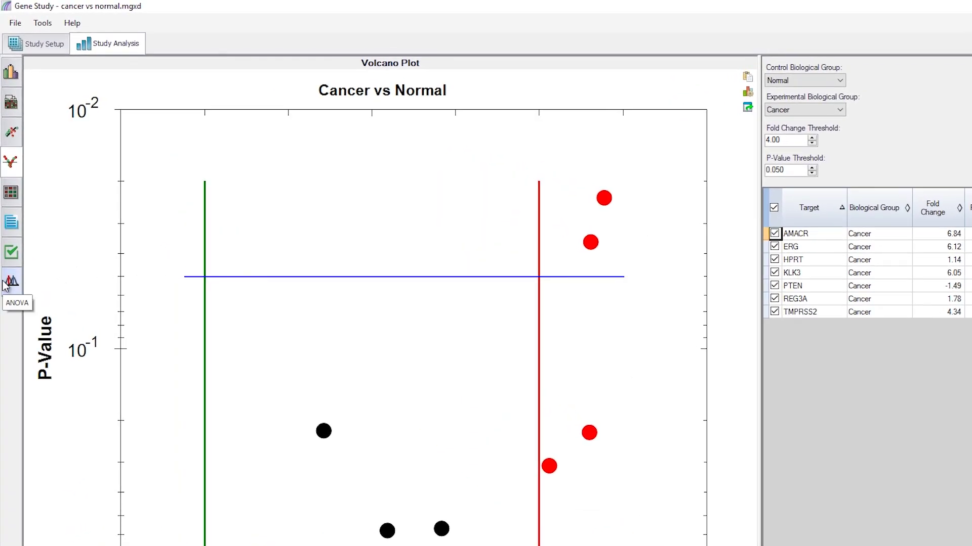
# Step: Open the ANOVA view and recalculate the ANOVA for cancer vs normal at a 0.050 p-value threshold
pyautogui.click(4, 284)
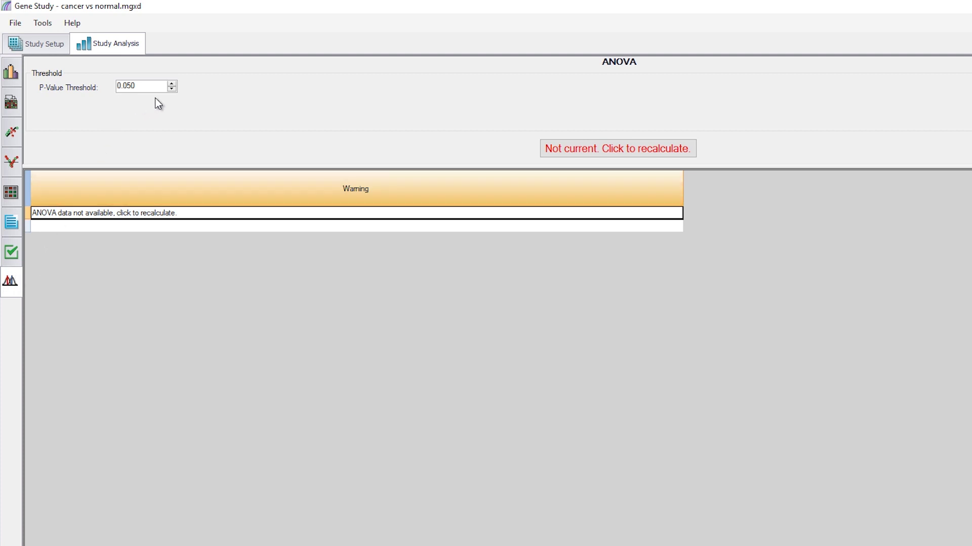
pyautogui.click(627, 157)
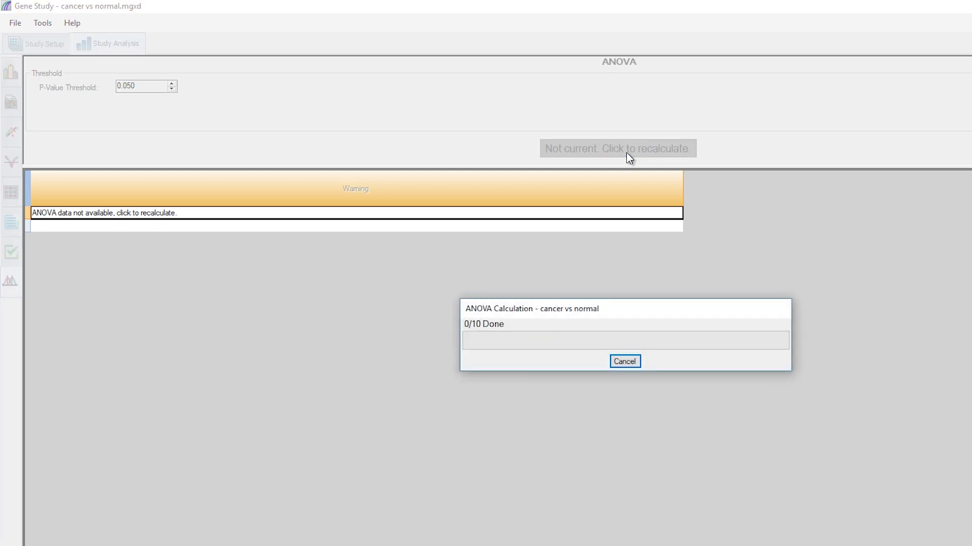